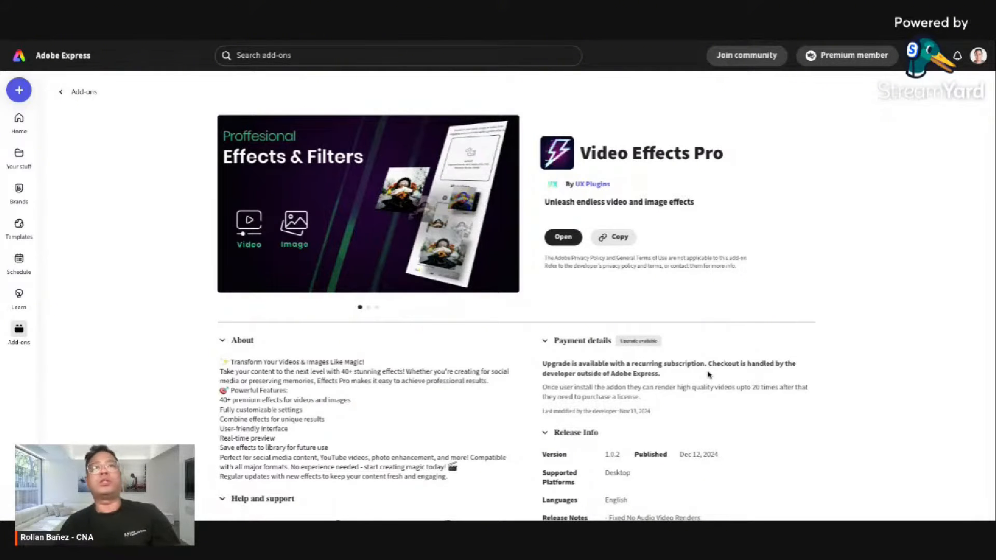
# Open the Video Effects Pro add-on in a new blank design
pyautogui.scroll(-2, 708, 375)
pyautogui.scroll(1, 707, 376)
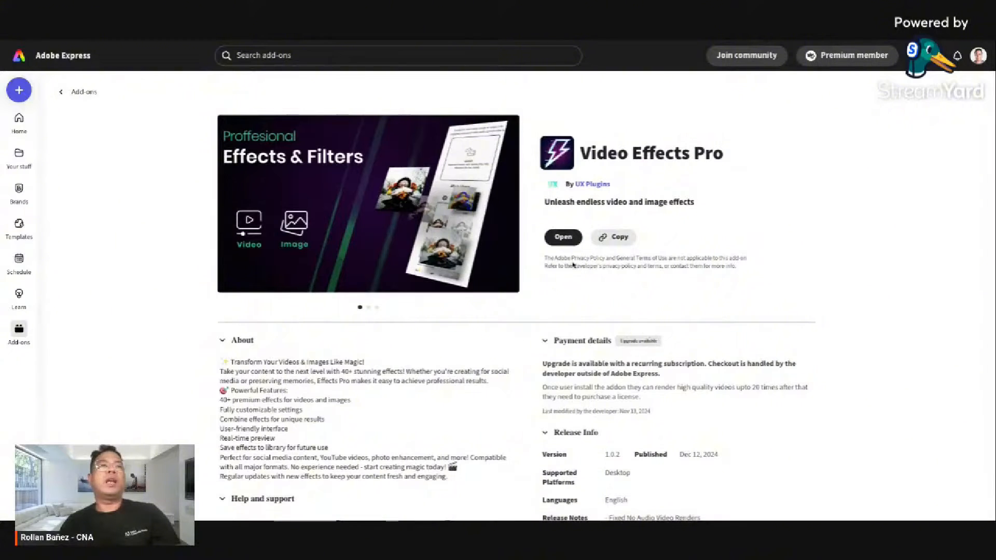
pyautogui.click(564, 238)
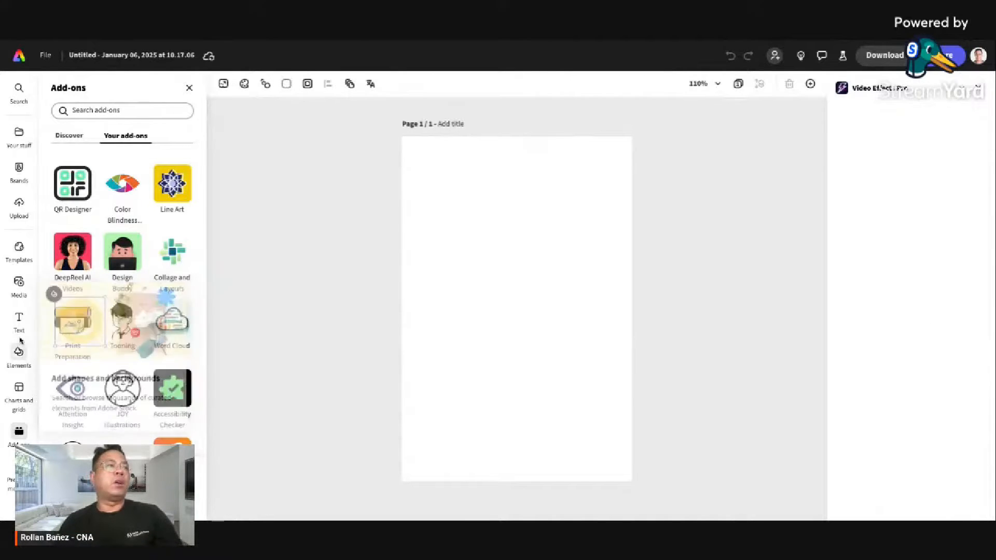
# Try placing the Merry Christmas and Happy New Year stock video on the page and remove it
pyautogui.click(17, 283)
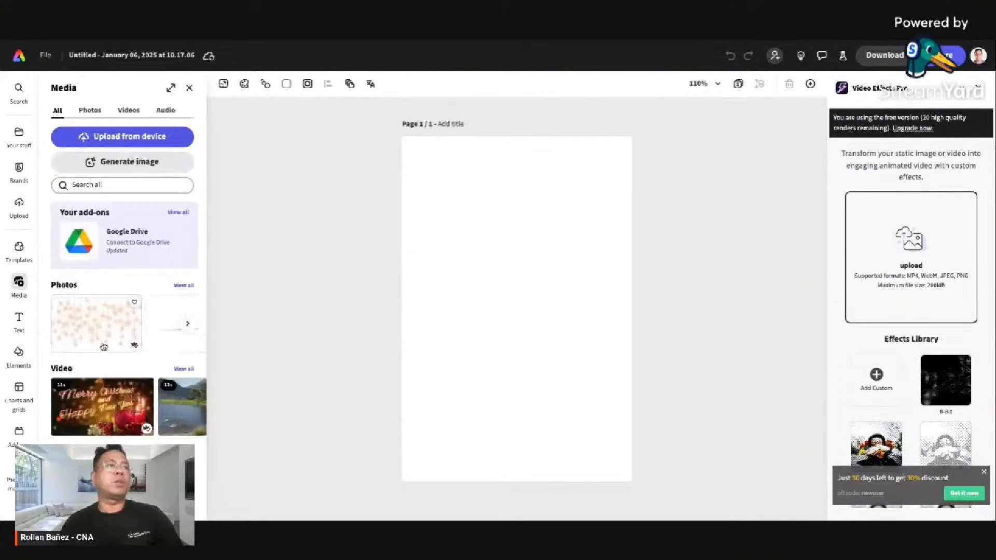
pyautogui.click(92, 401)
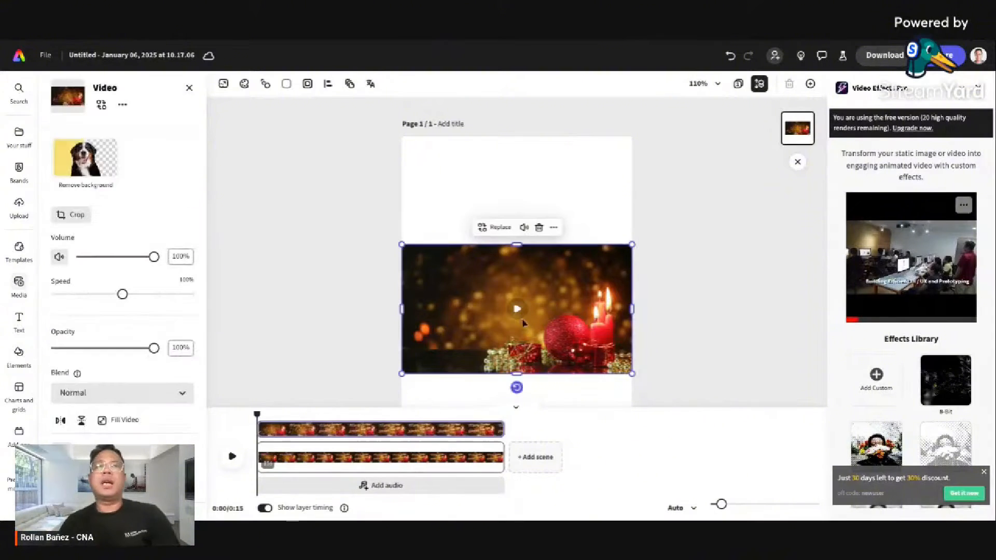
pyautogui.press('Delete')
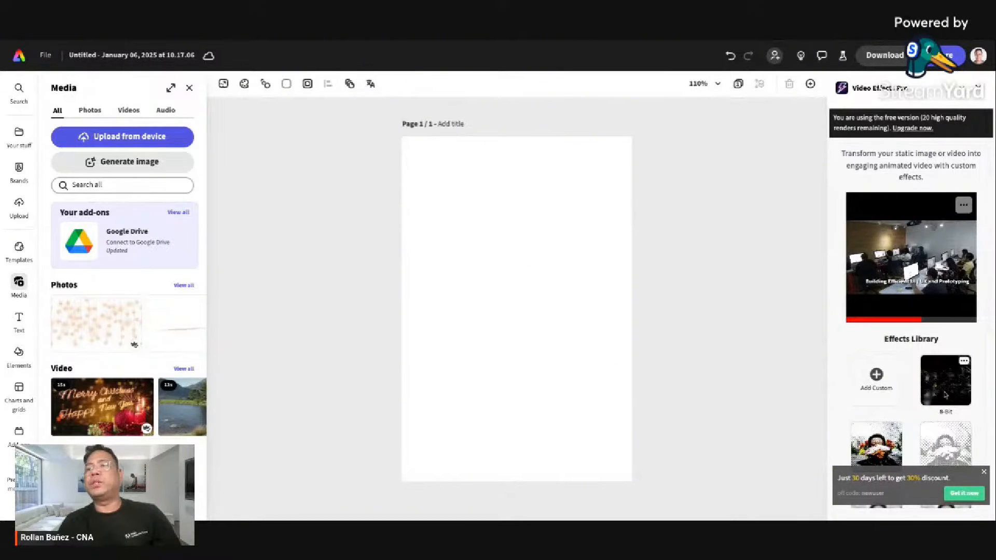
# Try the 8-Bit effect on the uploaded video with an added Adjustment filter and a raised green level, and return to the Effects Library
pyautogui.click(939, 369)
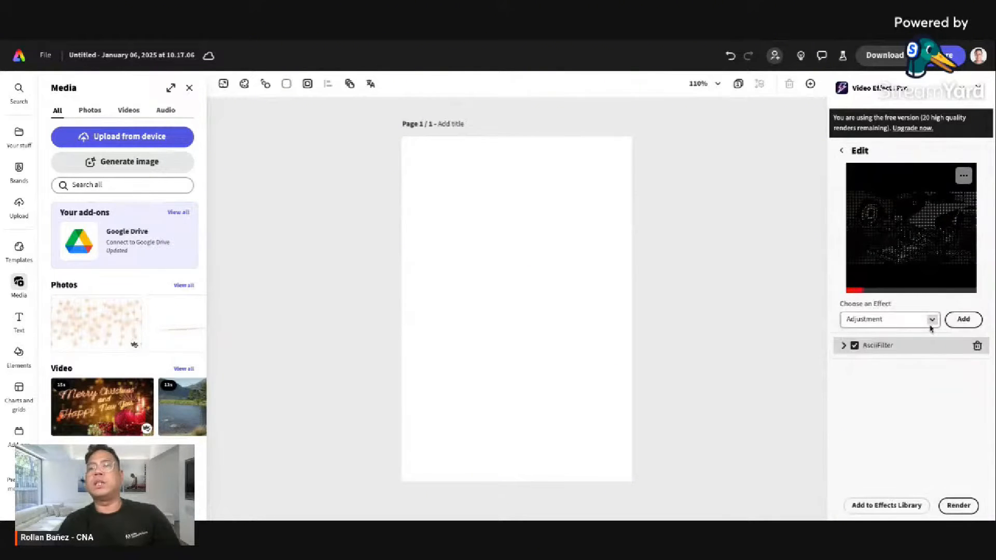
pyautogui.click(962, 319)
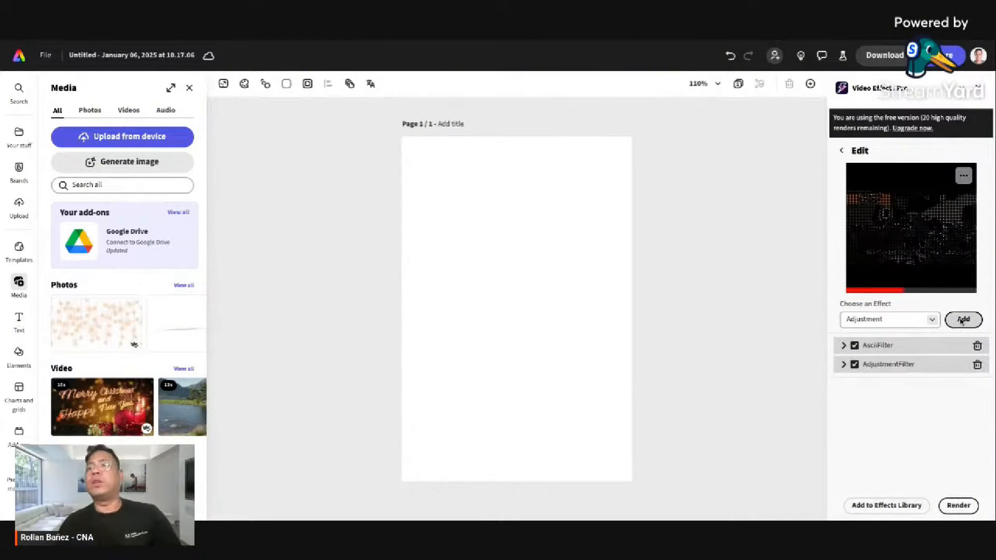
pyautogui.click(844, 366)
pyautogui.scroll(-4, 877, 420)
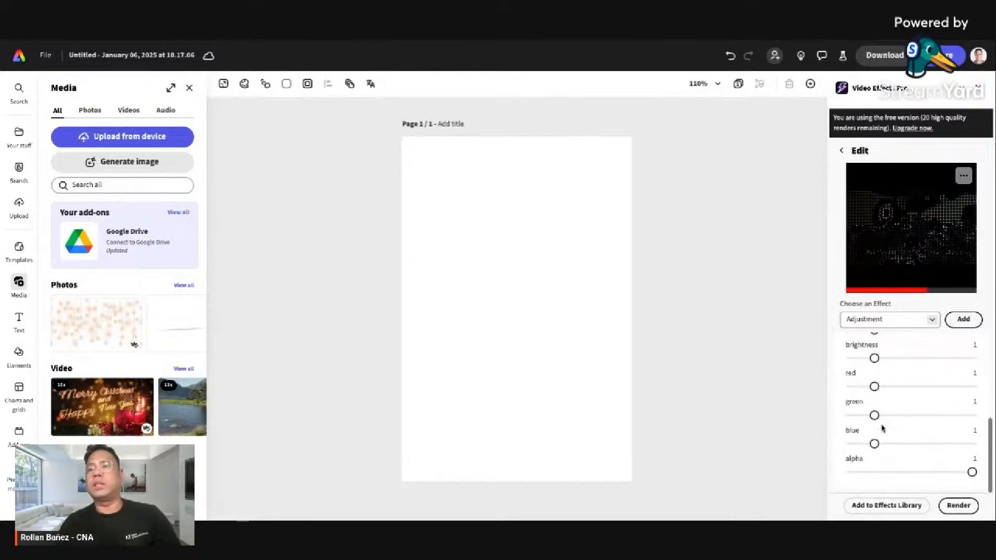
pyautogui.moveTo(875, 415)
pyautogui.mouseDown()
pyautogui.moveTo(902, 416)
pyautogui.moveTo(891, 416)
pyautogui.mouseUp()
pyautogui.scroll(4, 906, 404)
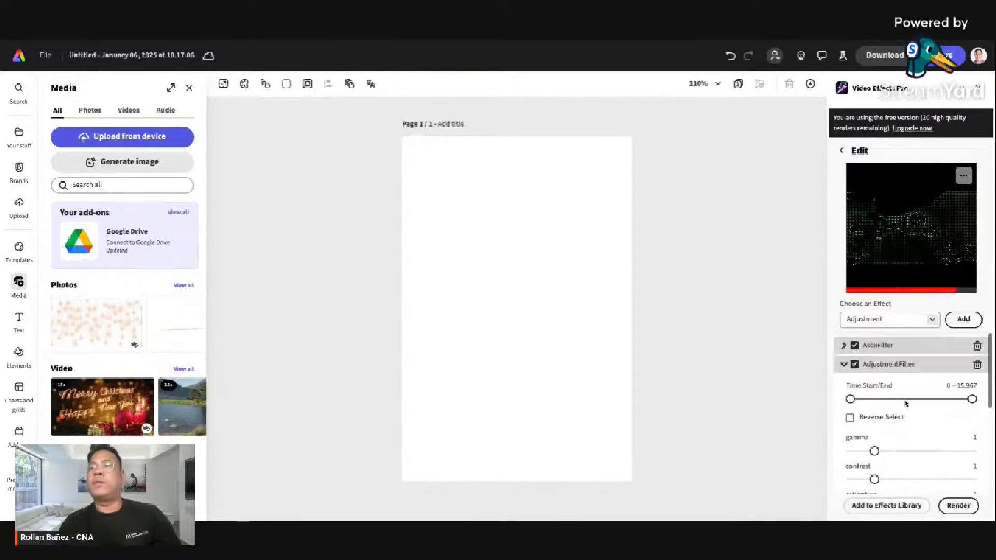
pyautogui.click(844, 364)
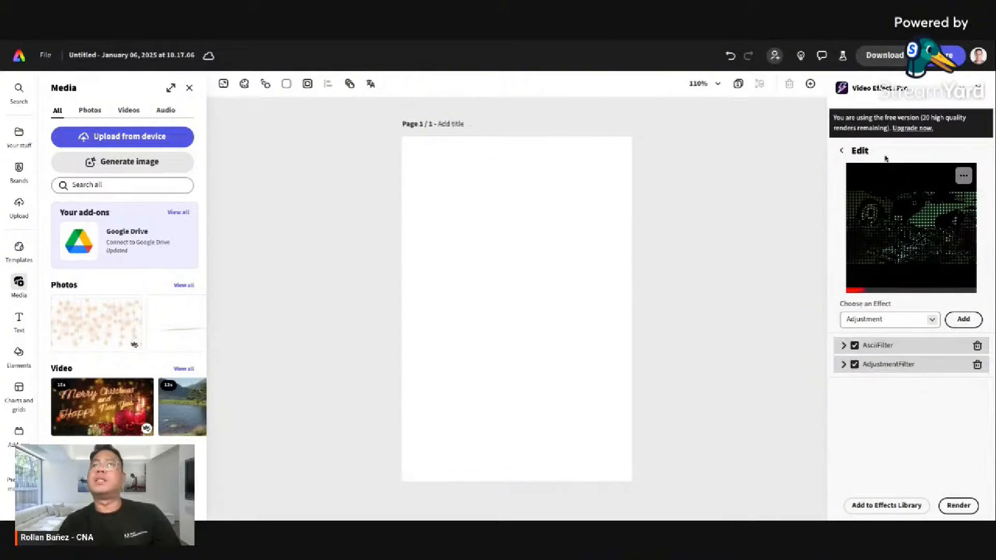
pyautogui.click(843, 151)
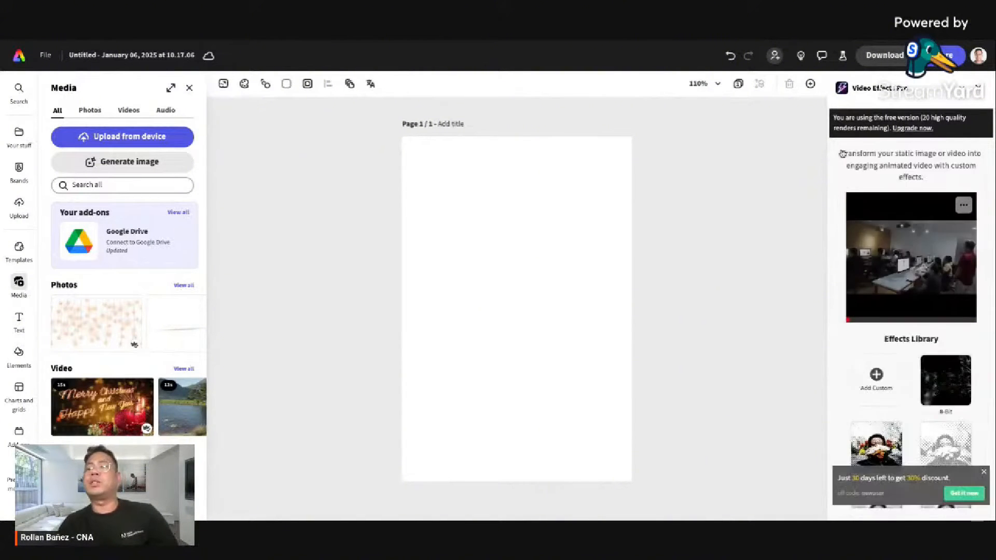
# Apply the 8-Bit 2 effect from the Effects Library to the uploaded video
pyautogui.scroll(-1, 918, 399)
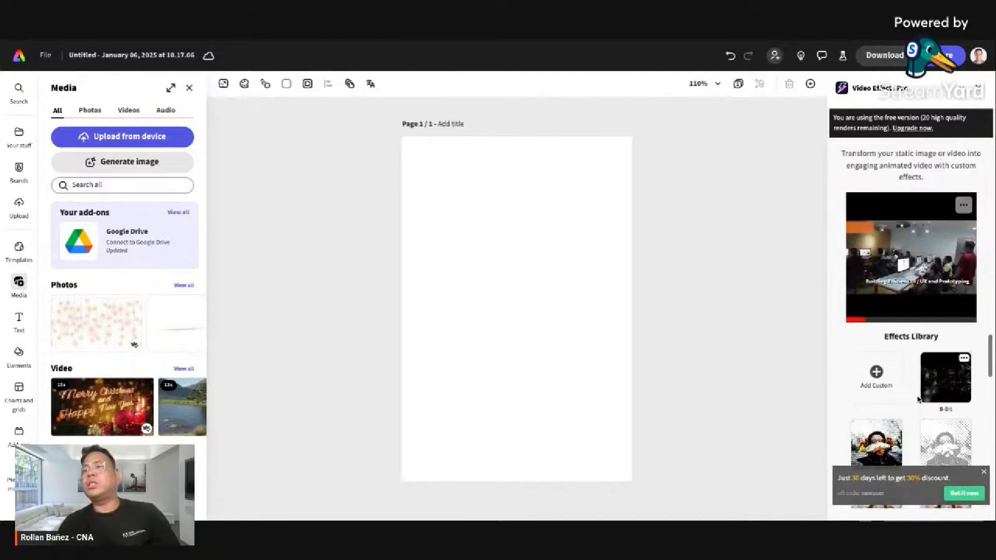
pyautogui.scroll(-1, 918, 399)
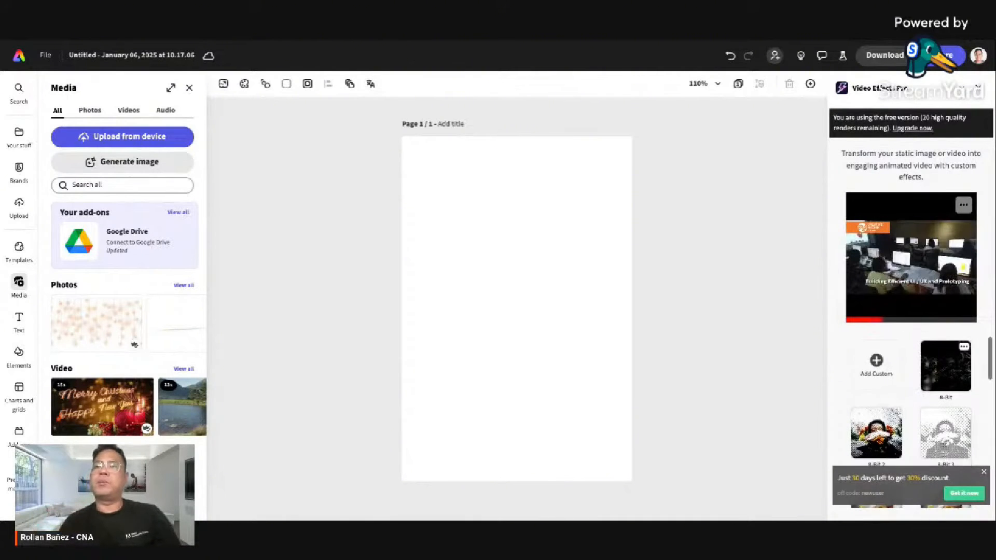
pyautogui.scroll(-2, 917, 400)
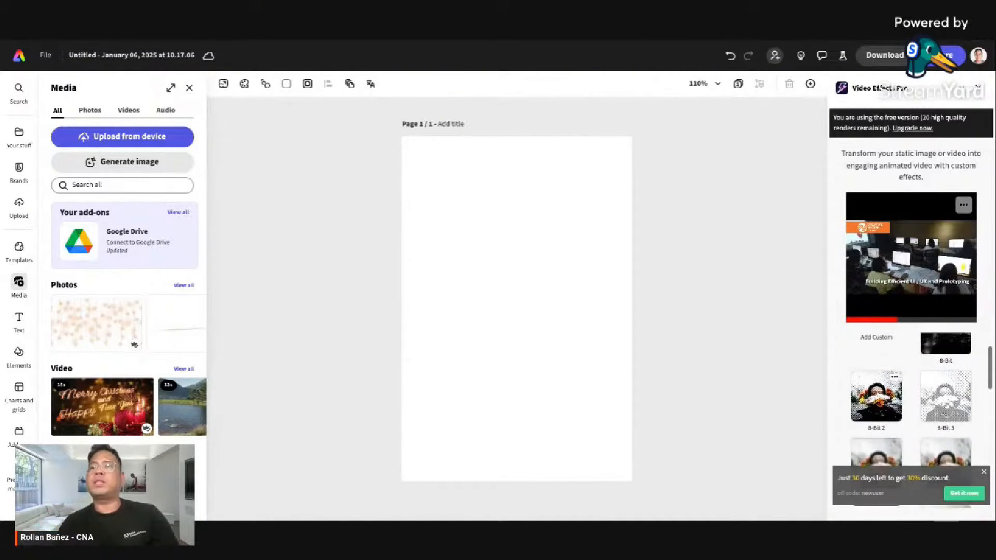
pyautogui.click(885, 403)
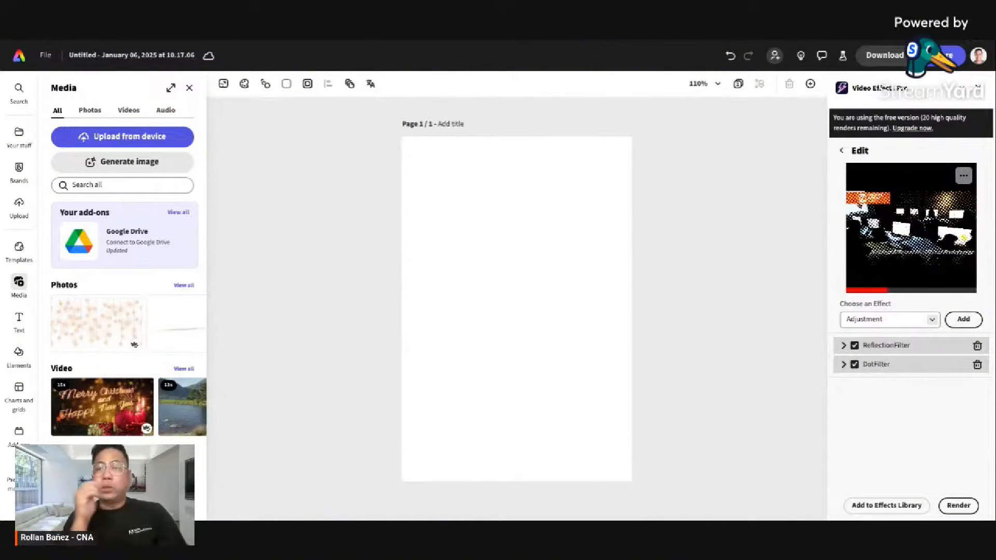
# Expand the settings of the DotFilter and ReflectionFilter, and set the ReflectionFilter's boundary to about 0.447
pyautogui.click(845, 364)
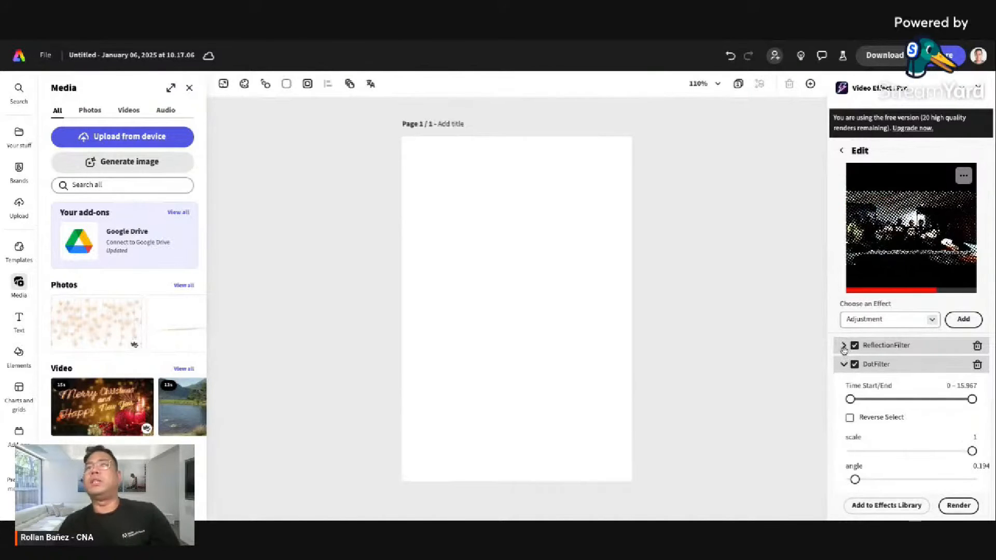
pyautogui.click(844, 345)
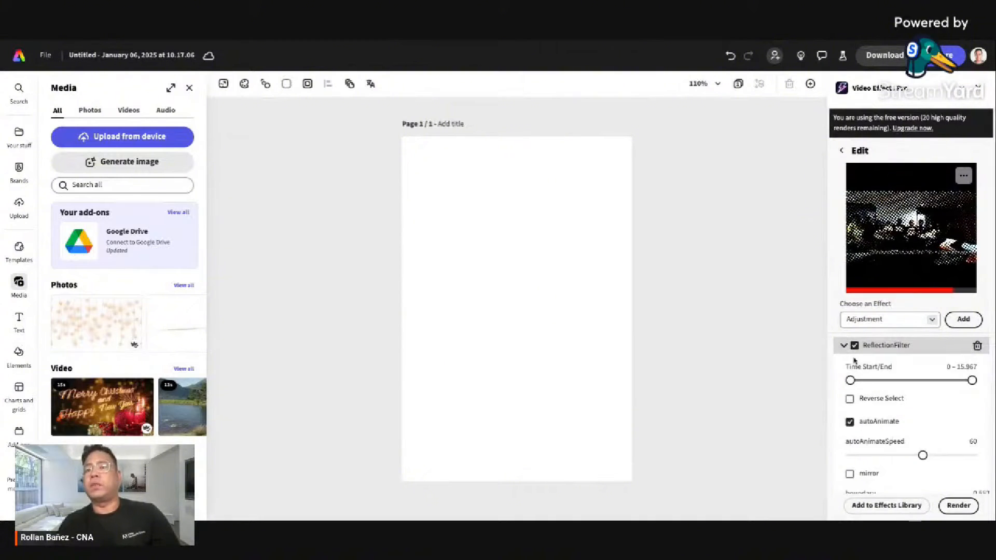
pyautogui.scroll(-5, 873, 384)
pyautogui.scroll(-4, 874, 384)
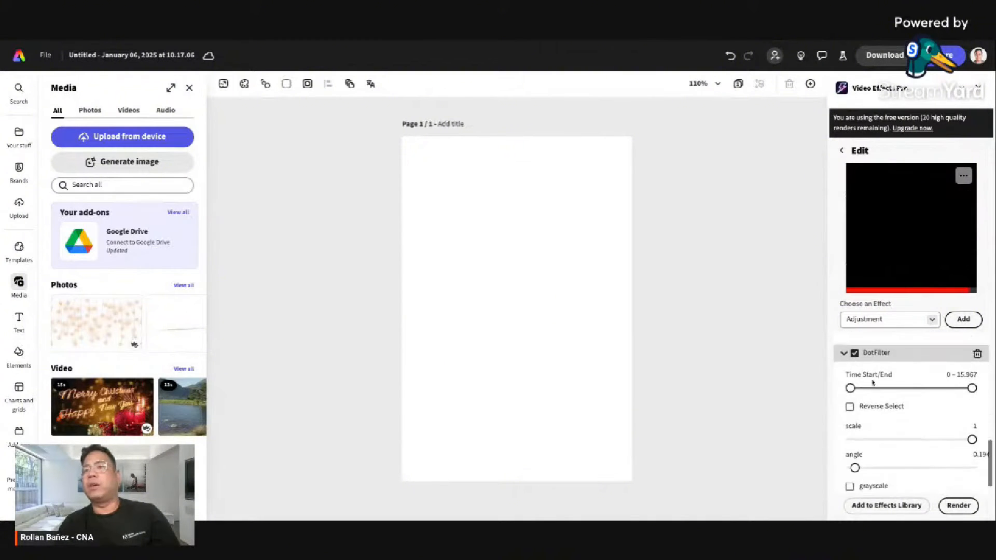
pyautogui.scroll(7, 874, 383)
pyautogui.scroll(-1, 873, 383)
pyautogui.scroll(-1, 873, 383)
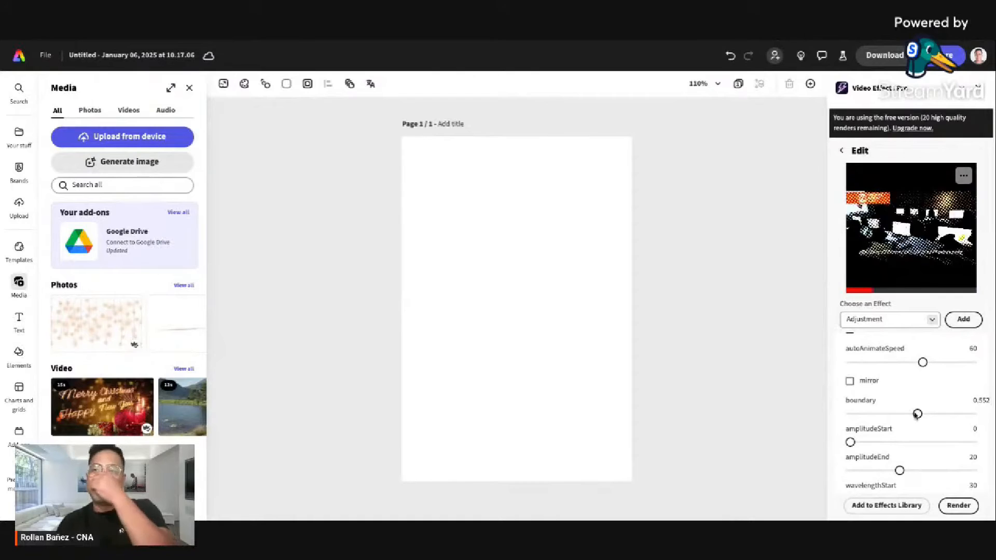
pyautogui.moveTo(918, 413); pyautogui.dragTo(904, 415)
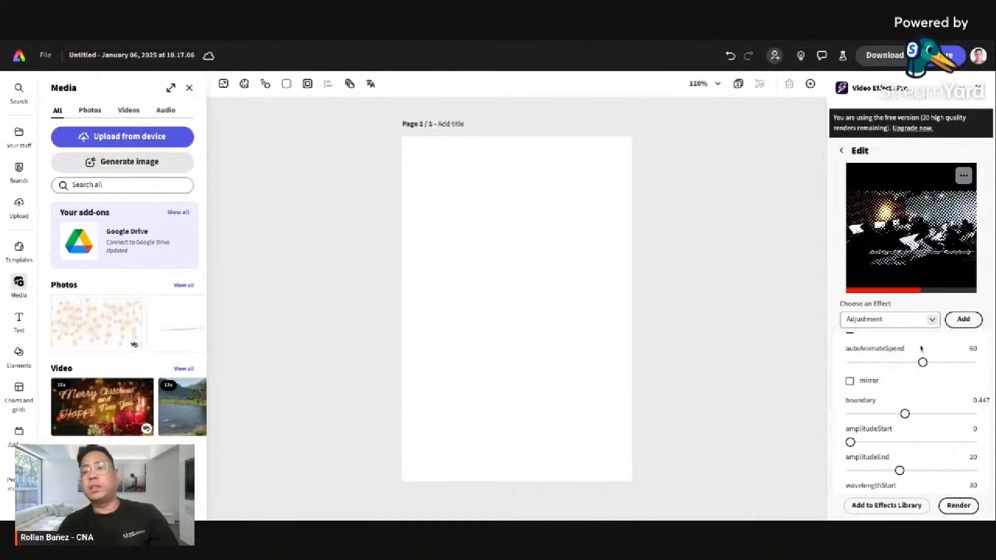
# Render the video with its effect at Standard quality, 640 x 360
pyautogui.click(958, 507)
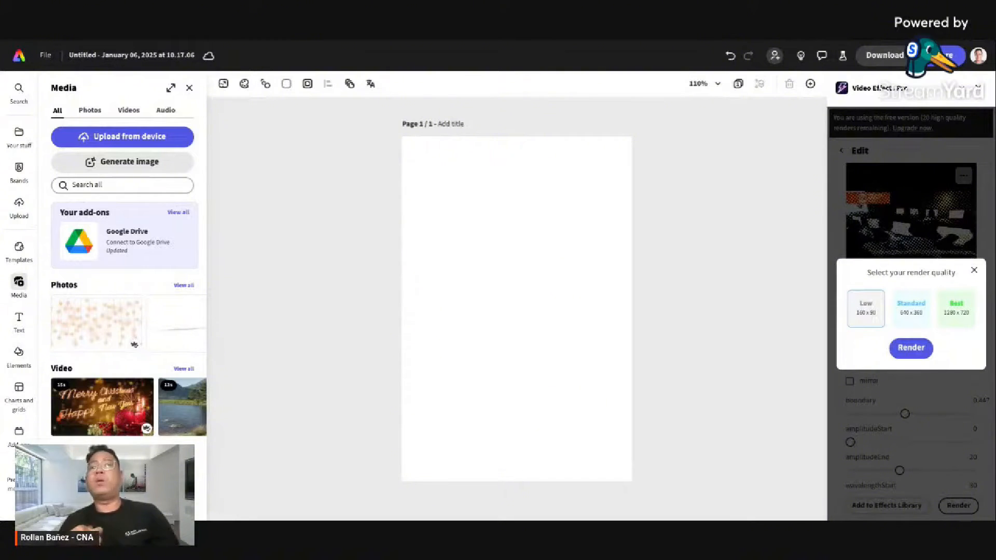
pyautogui.click(907, 320)
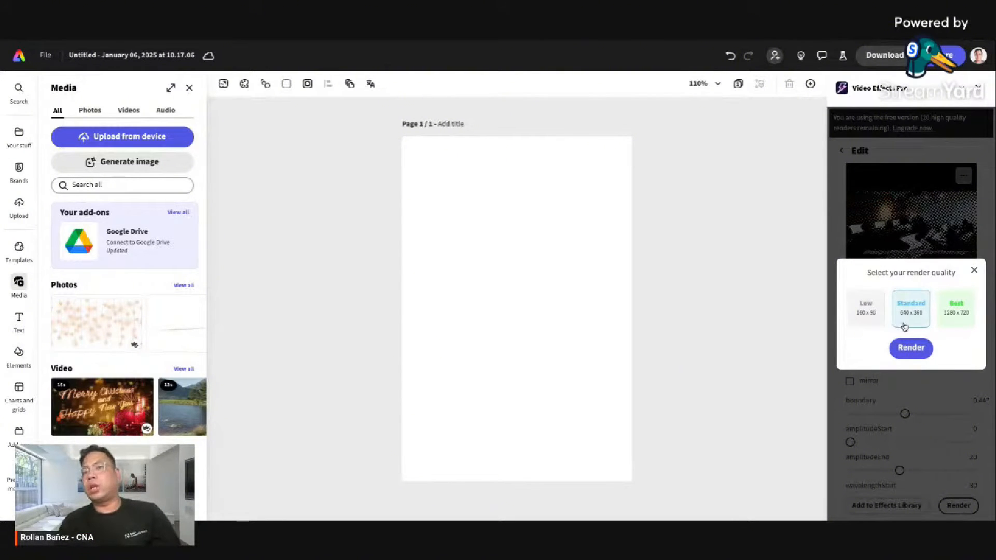
pyautogui.click(913, 349)
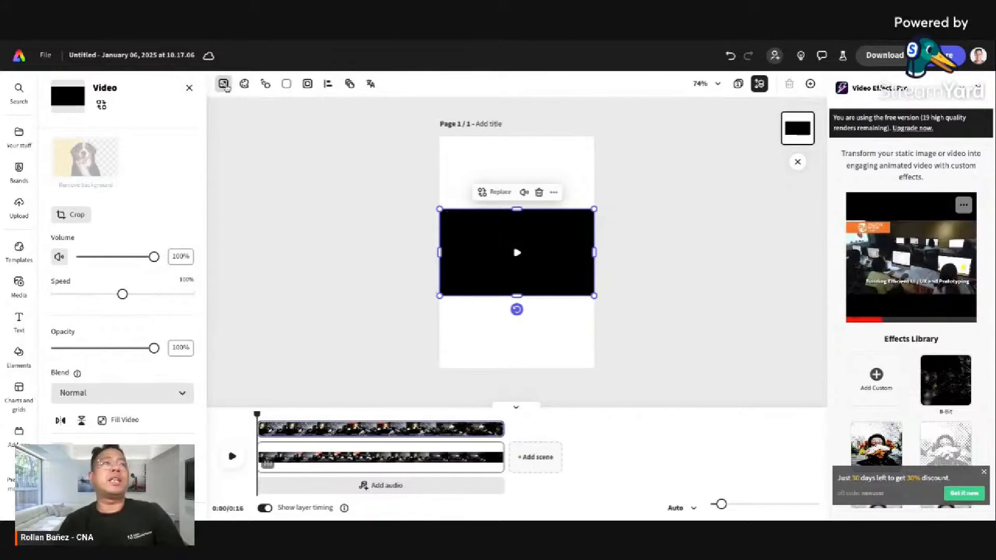
# Resize the page to the YouTube video format, 1,920 x 1,080 px, and fit the rendered video to the whole page
pyautogui.click(225, 85)
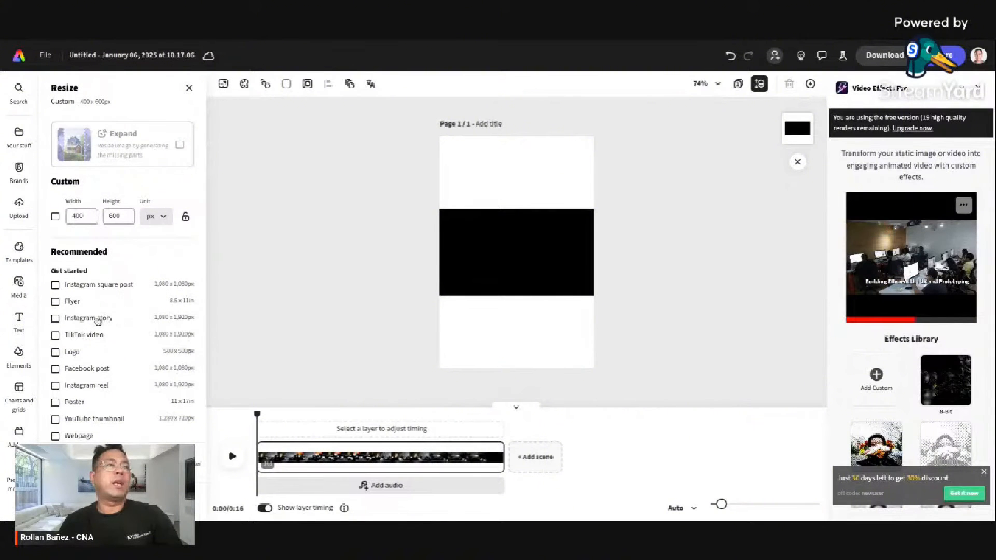
pyautogui.scroll(-5, 107, 354)
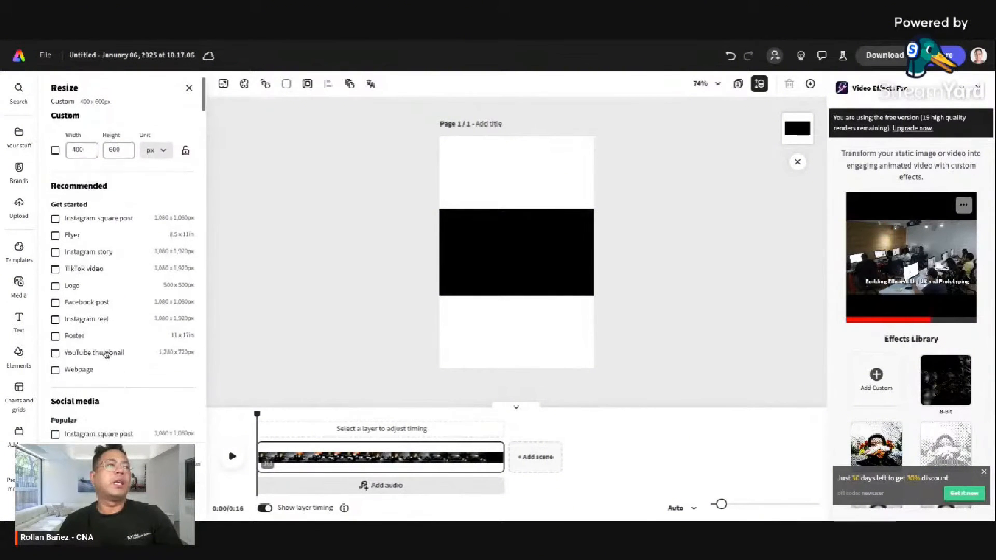
pyautogui.scroll(-10, 122, 278)
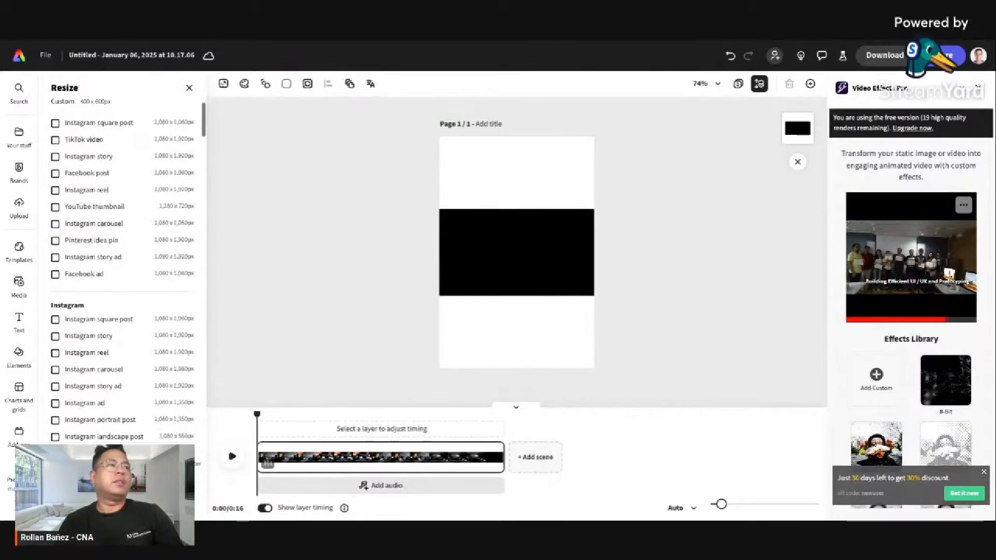
pyautogui.scroll(-4, 121, 275)
pyautogui.scroll(1, 122, 275)
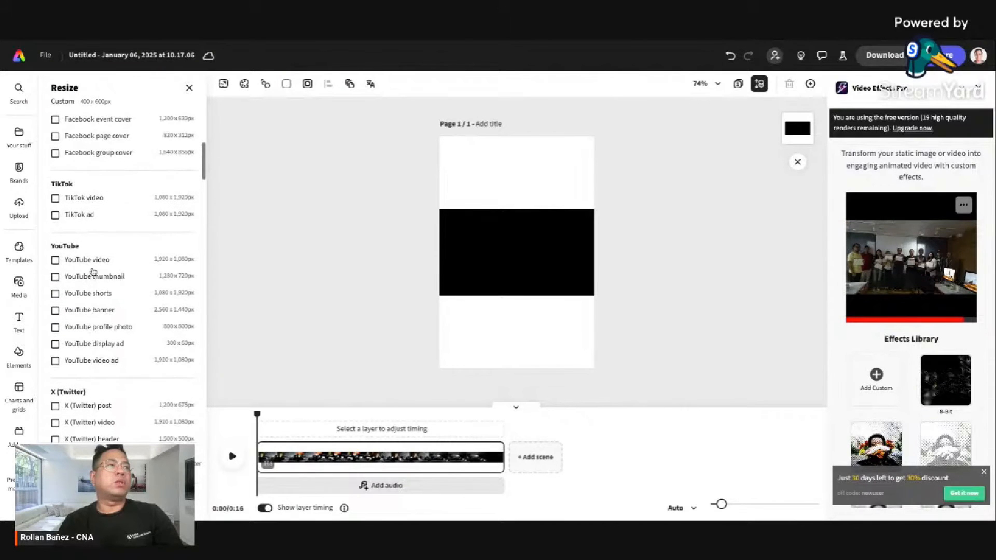
pyautogui.click(85, 260)
pyautogui.click(155, 500)
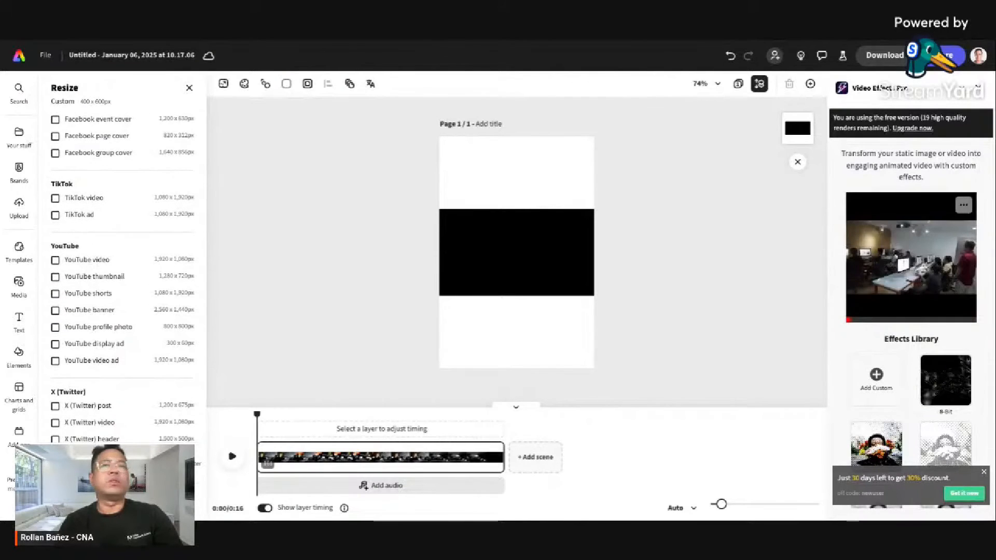
pyautogui.click(485, 298)
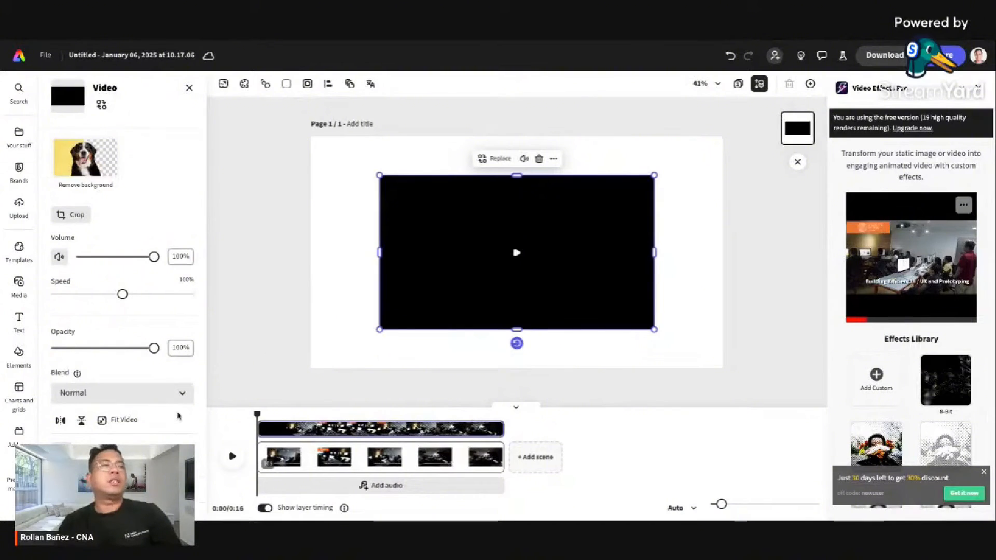
pyautogui.click(142, 425)
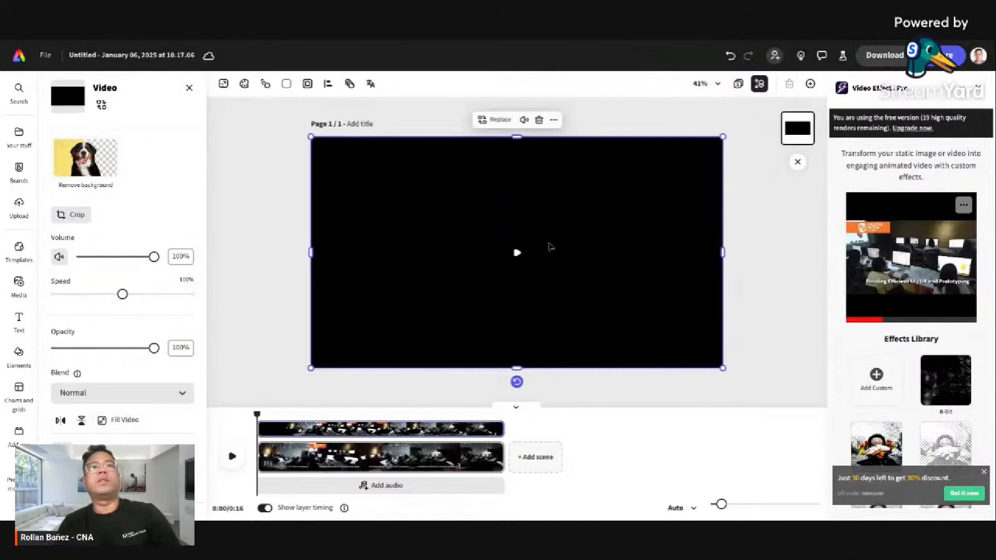
# Play the rendered video on the page to check the dotted reflection effect
pyautogui.click(232, 458)
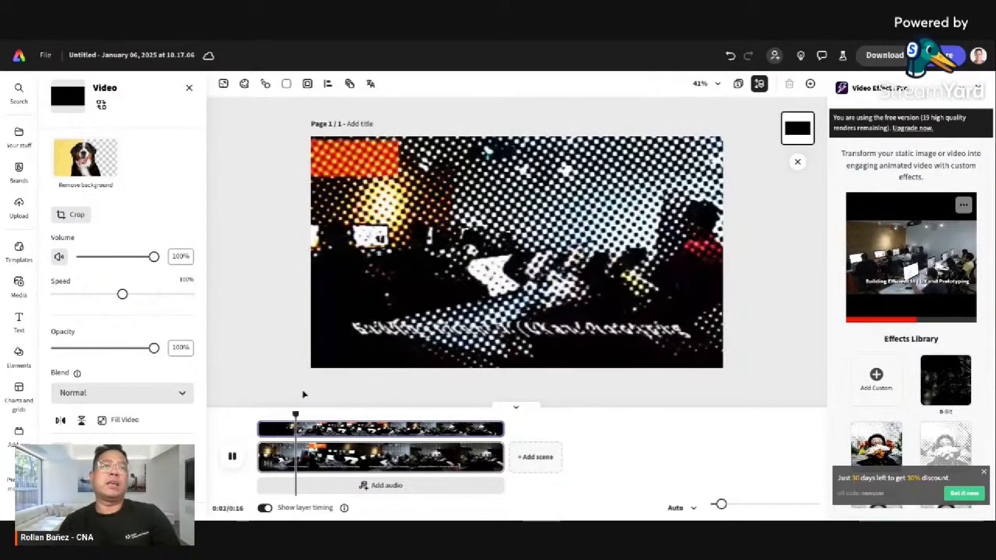
pyautogui.click(231, 457)
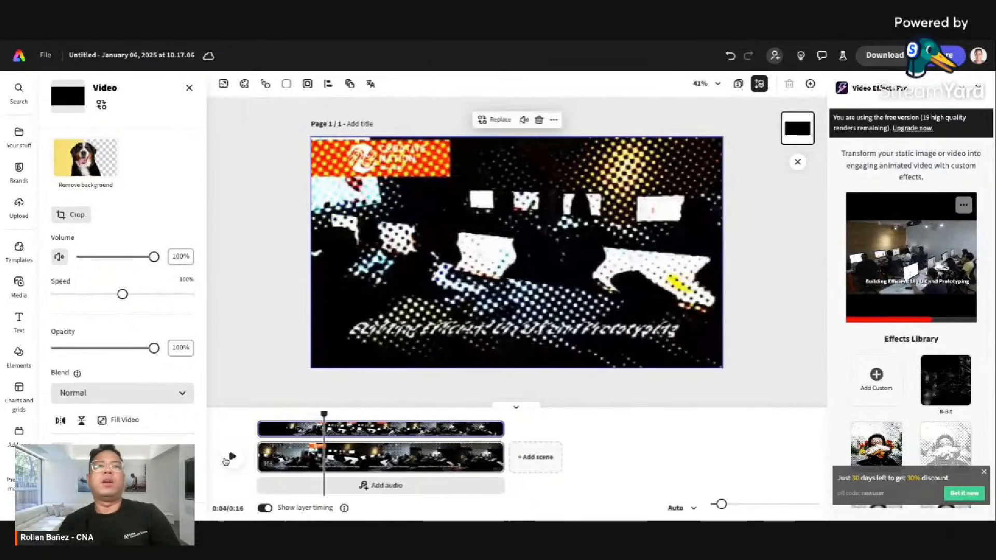
pyautogui.click(231, 457)
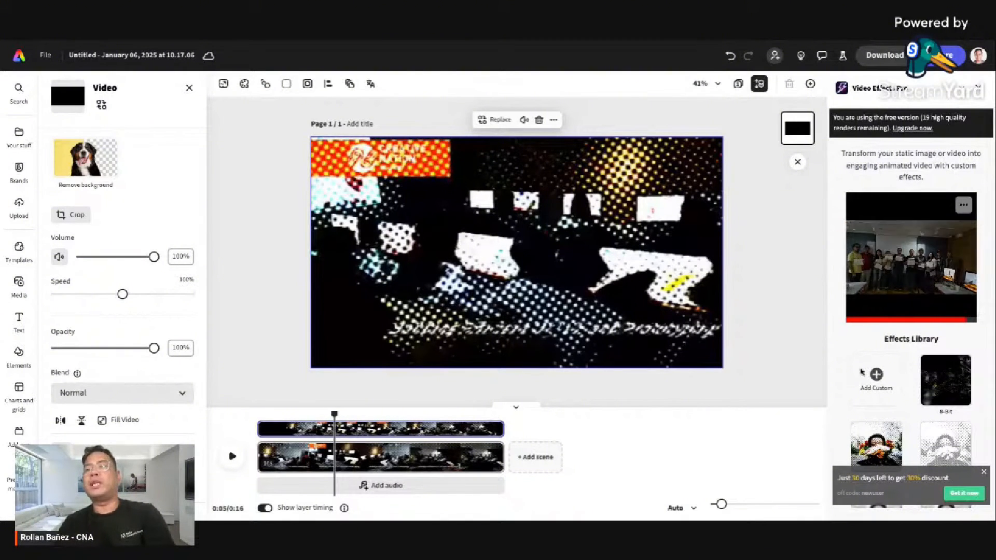
# Dismiss the discount banner and apply the Reflection 1 effect from the Effects Library to the video
pyautogui.scroll(-2, 844, 392)
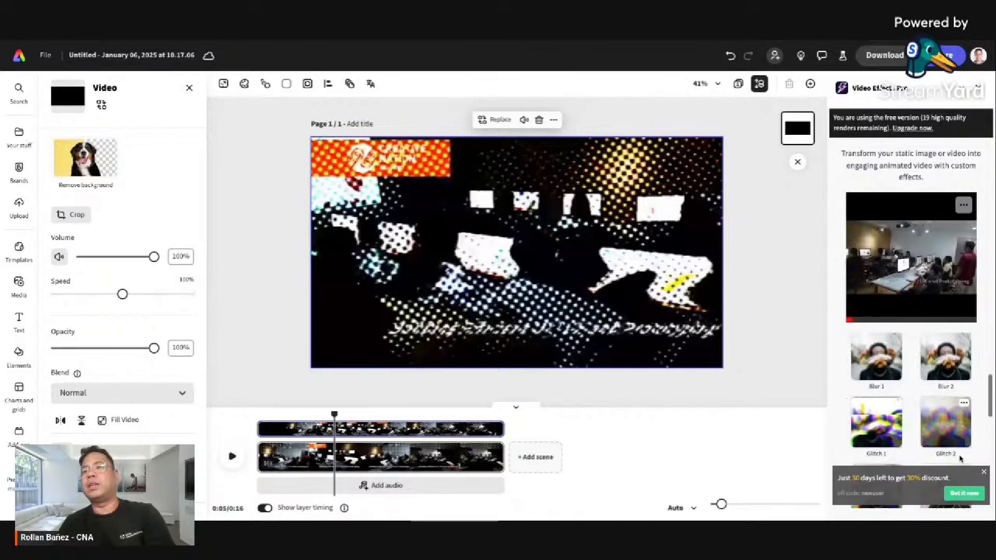
pyautogui.click(985, 473)
pyautogui.scroll(-3, 925, 443)
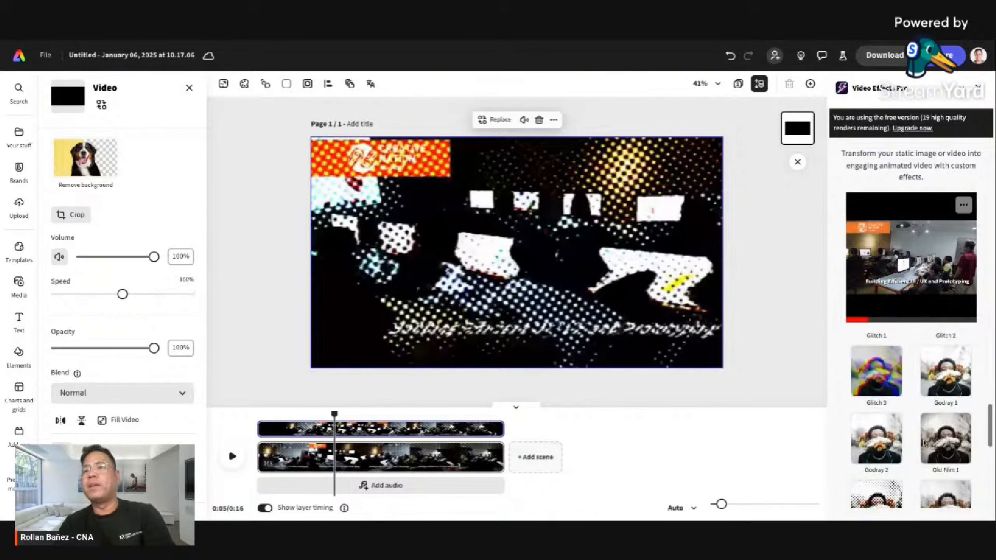
pyautogui.scroll(1, 925, 443)
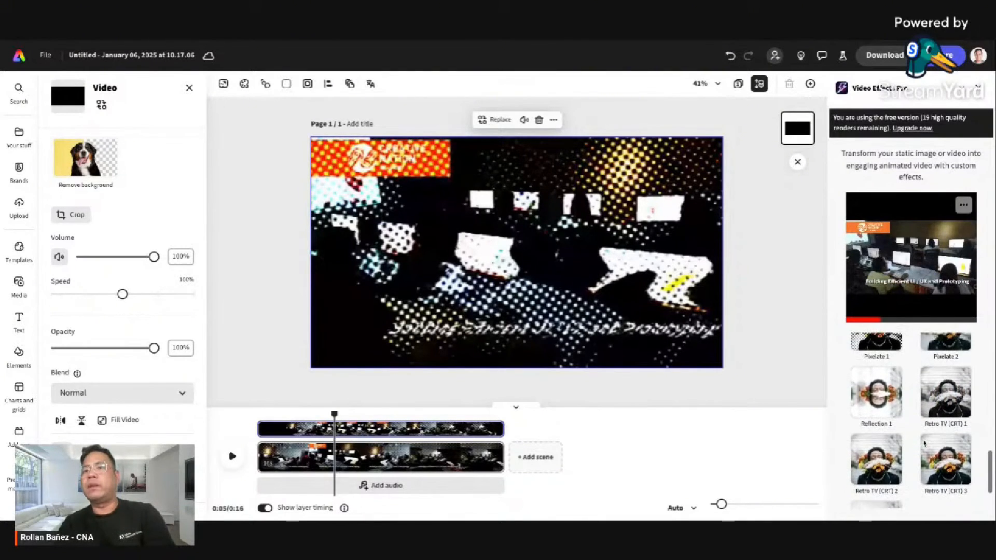
pyautogui.click(883, 400)
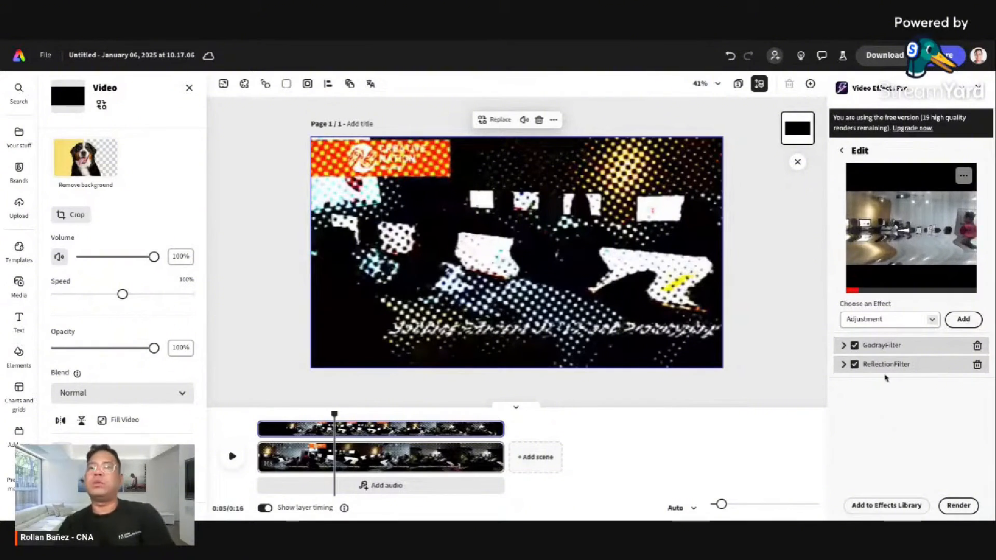
# Expand the GodrayFilter and ReflectionFilter to examine their settings, and collapse both filters again
pyautogui.click(844, 346)
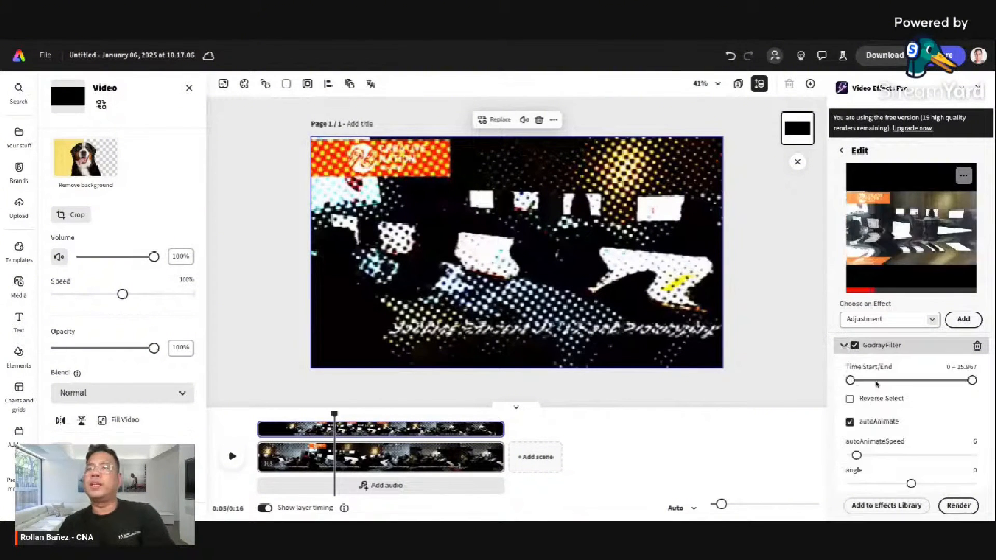
pyautogui.scroll(-5, 906, 430)
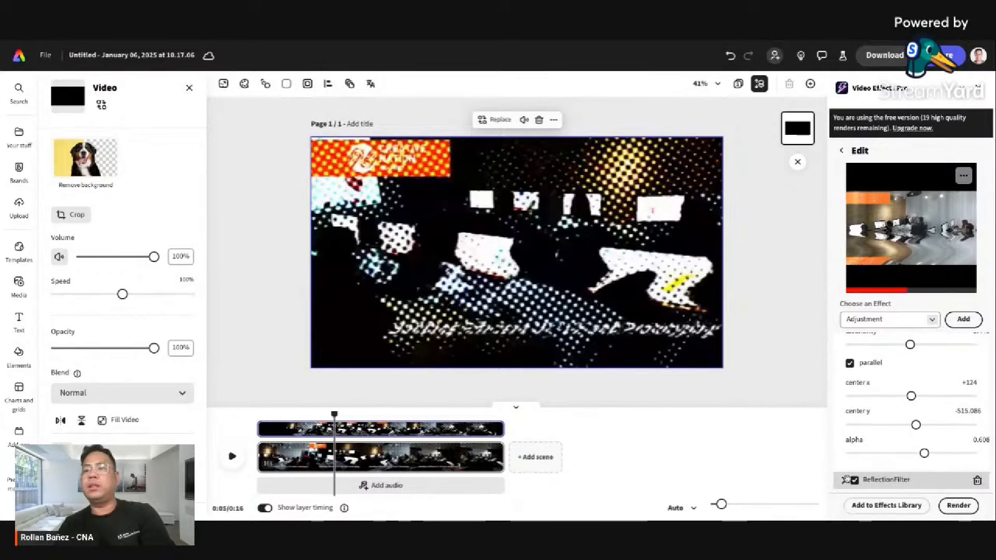
pyautogui.click(844, 480)
pyautogui.scroll(4, 889, 457)
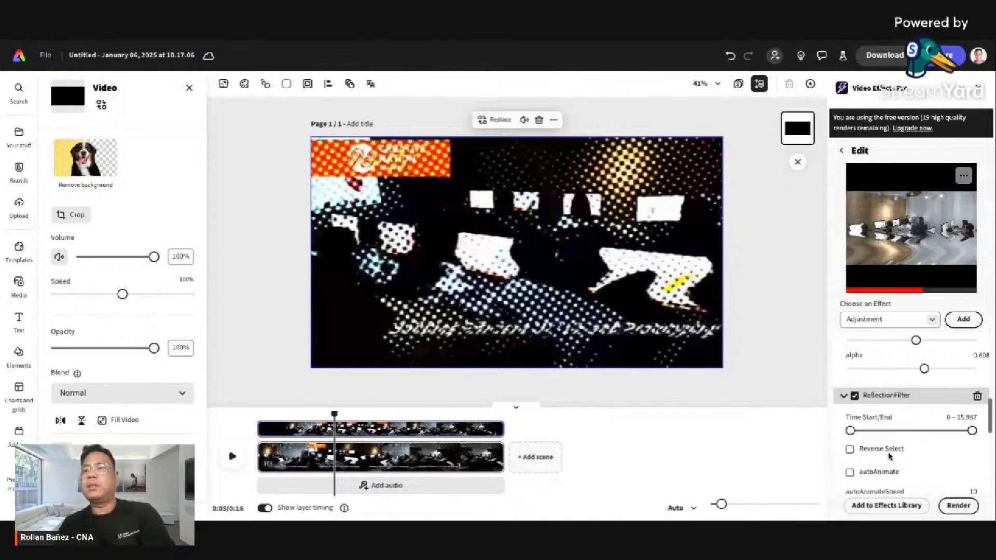
pyautogui.scroll(3, 889, 451)
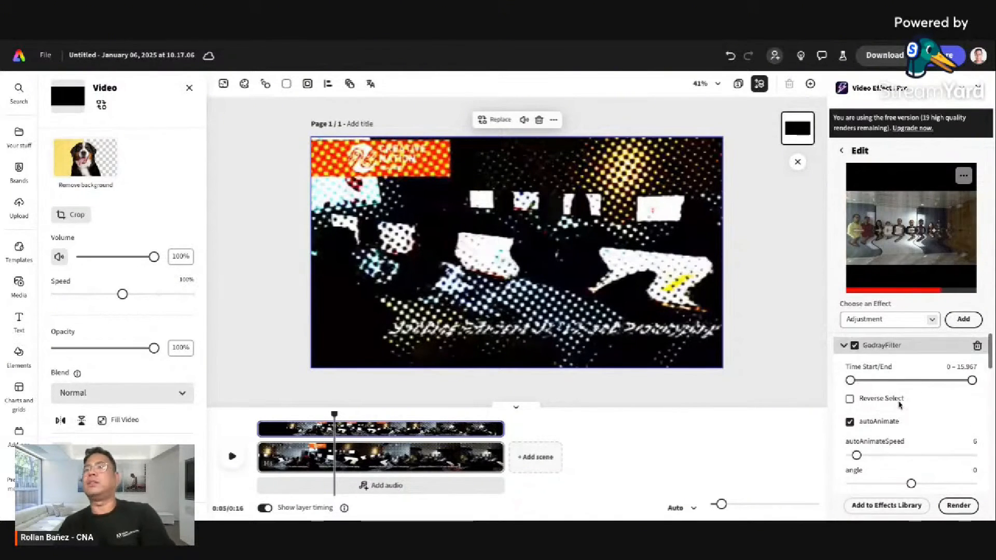
pyautogui.click(843, 346)
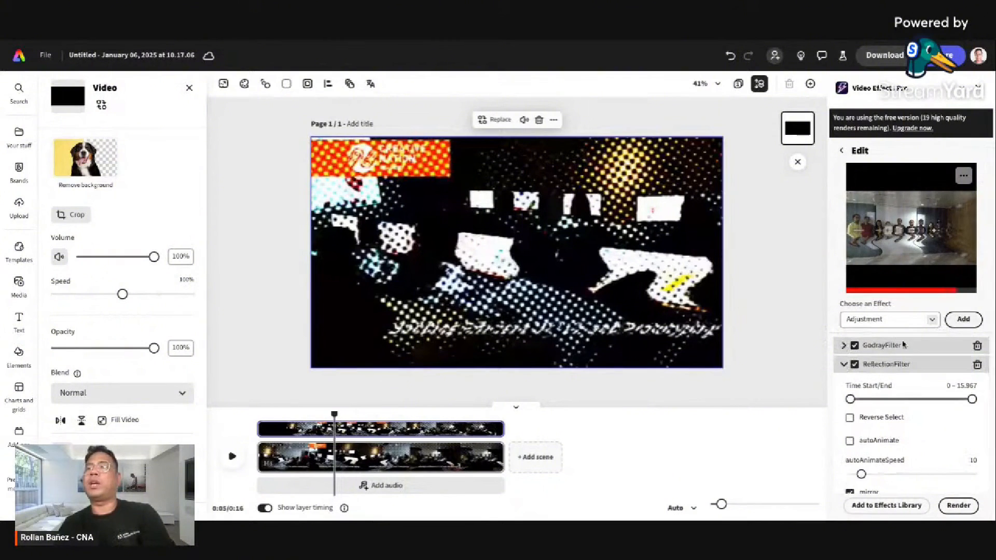
pyautogui.click(843, 365)
# Add an Adjustment effect to the video's filters and expand its settings
pyautogui.click(963, 320)
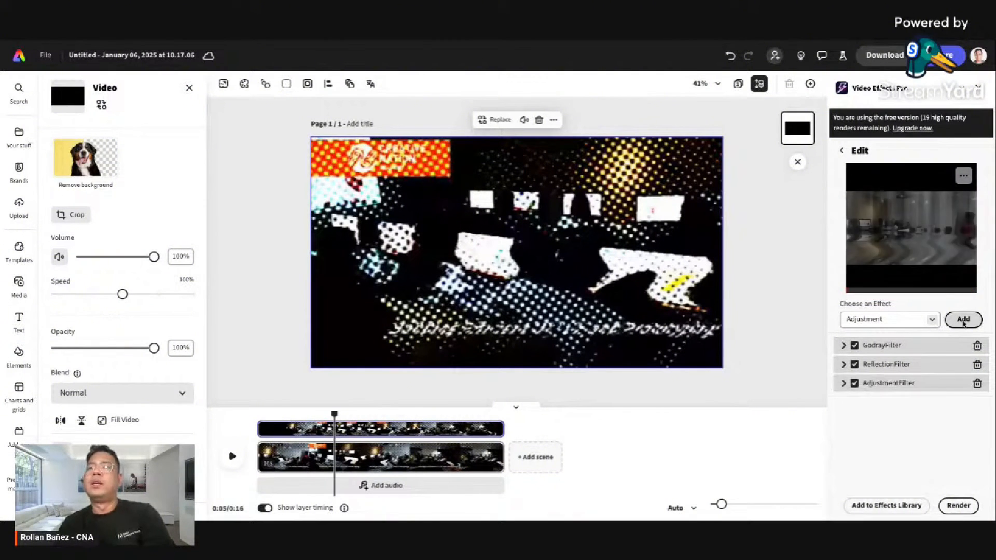
pyautogui.click(845, 384)
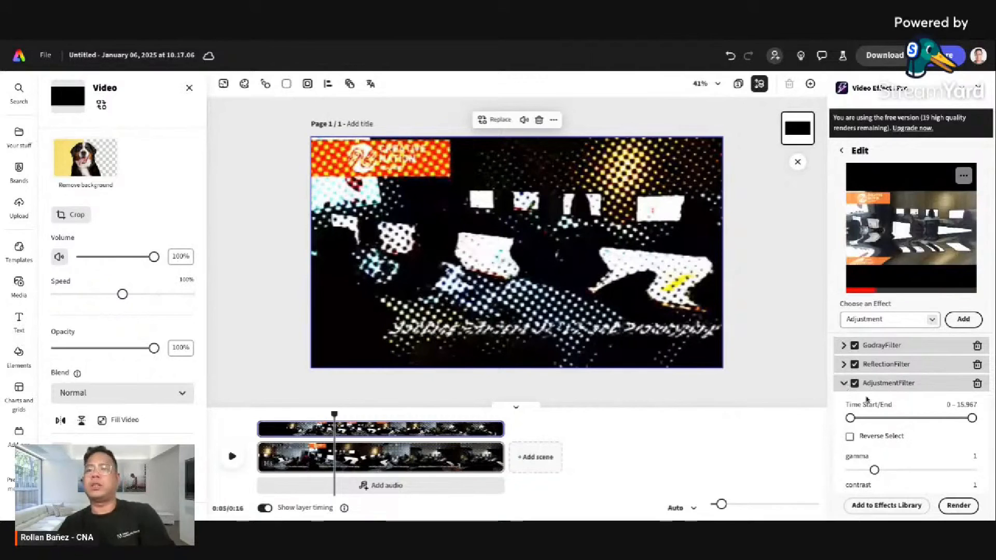